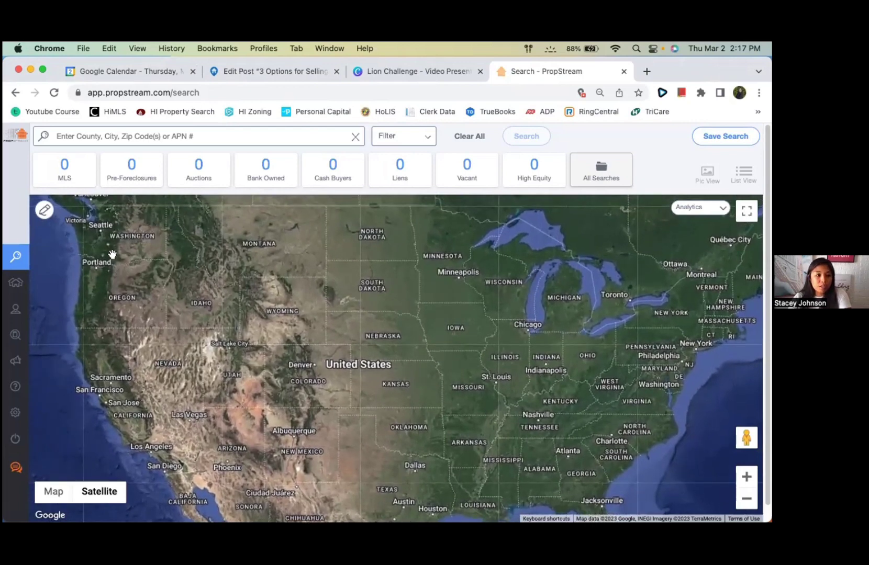
# Search for properties in Honolulu County, HI
pyautogui.scroll(-1, 206, 275)
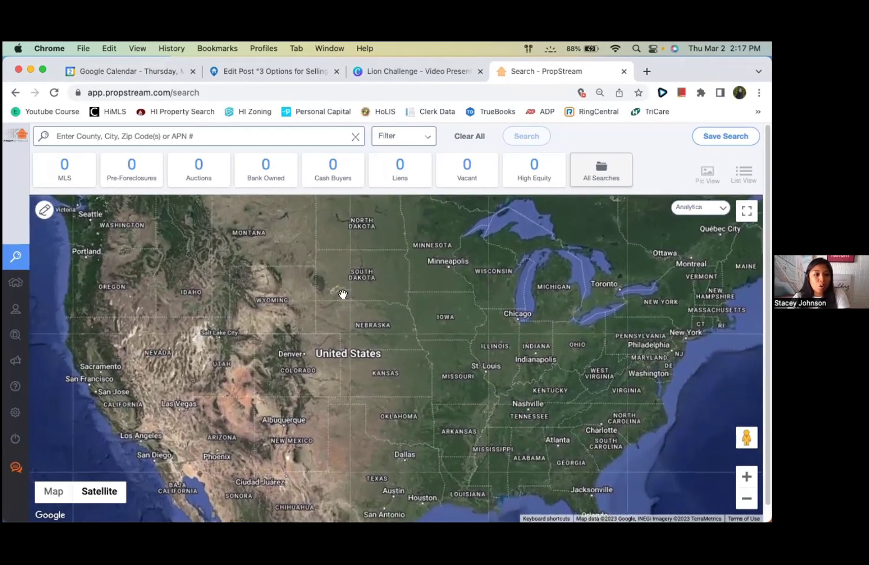
pyautogui.click(233, 137)
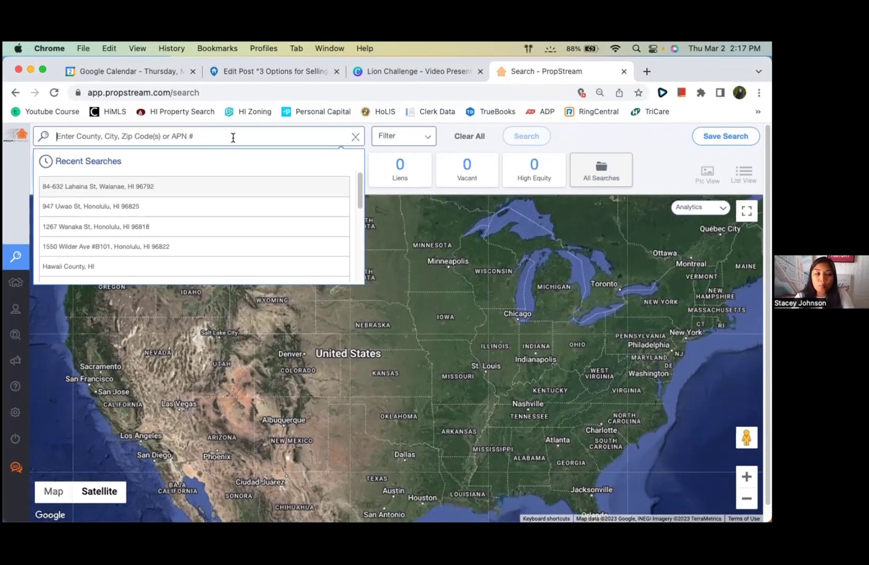
pyautogui.write('honolulu county')
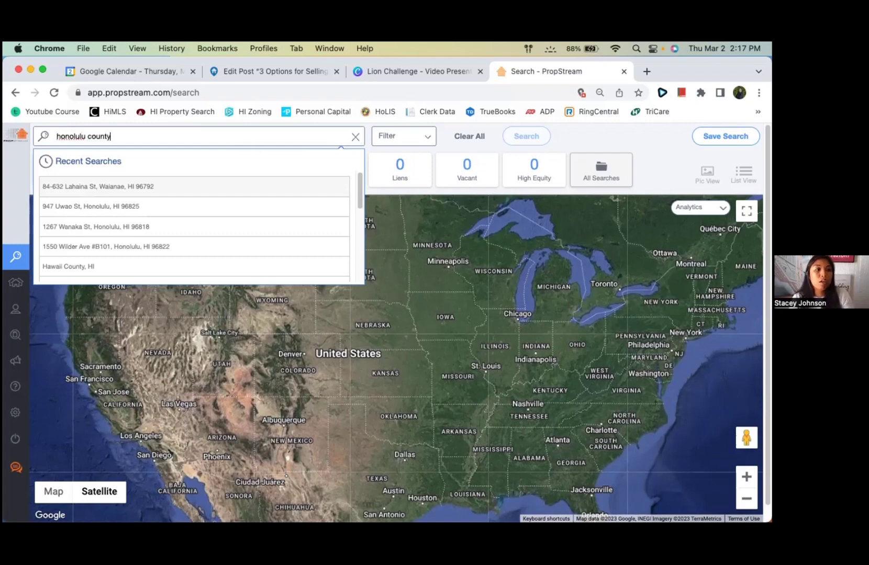
pyautogui.click(119, 157)
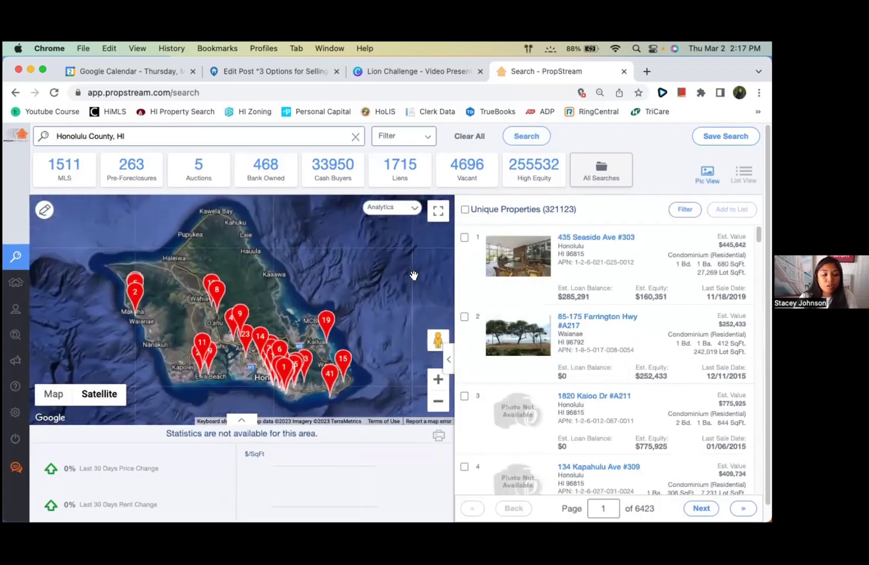
pyautogui.moveTo(545, 207)
pyautogui.mouseDown()
pyautogui.moveTo(575, 207)
pyautogui.moveTo(551, 207)
pyautogui.mouseUp()
pyautogui.click(559, 207)
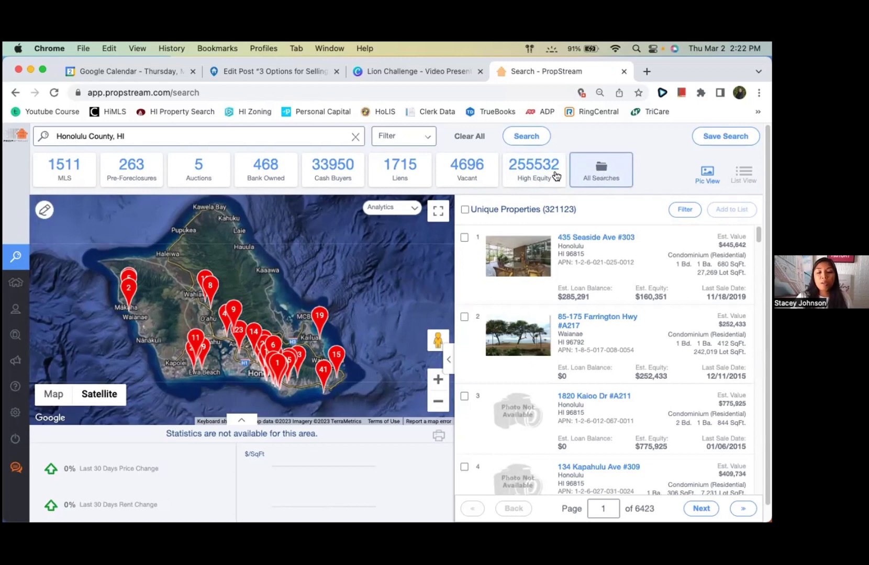
# Review the list of all saved searches and close it
pyautogui.click(604, 178)
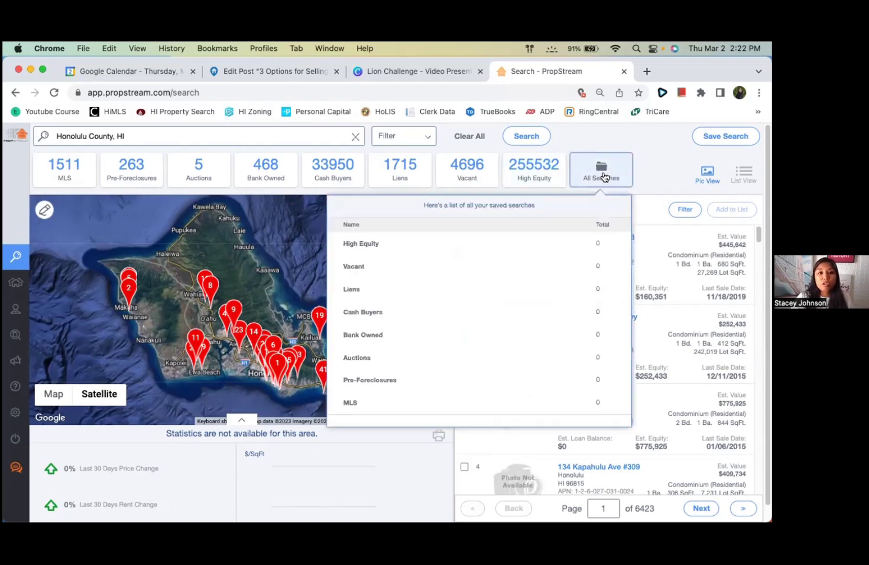
pyautogui.scroll(-1, 490, 330)
pyautogui.scroll(1, 489, 335)
pyautogui.click(600, 174)
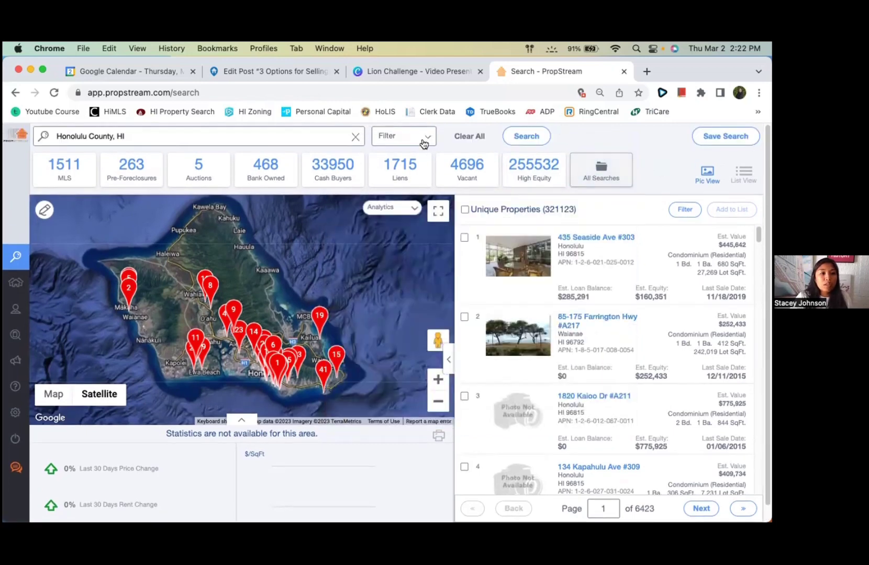
# Limit the Honolulu County results to the High Equity properties
pyautogui.click(531, 173)
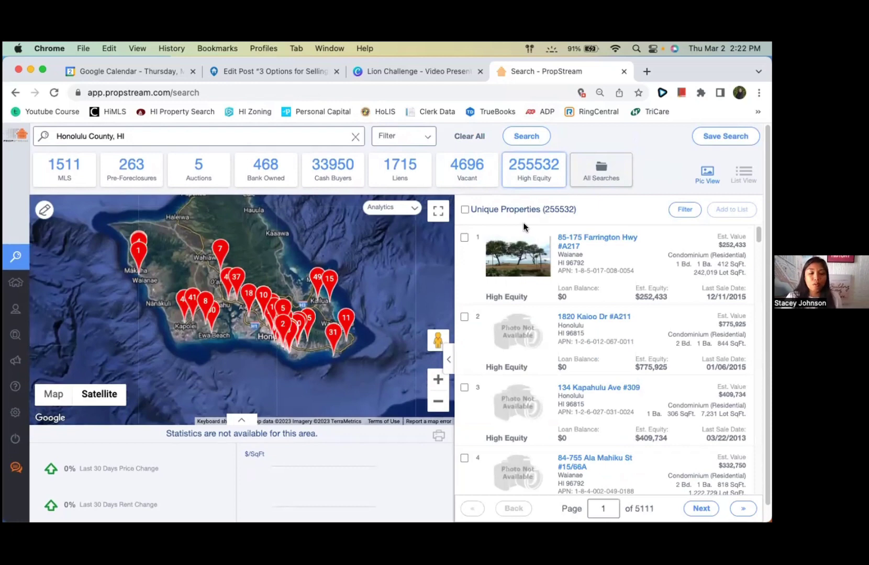
pyautogui.moveTo(377, 238); pyautogui.dragTo(360, 273)
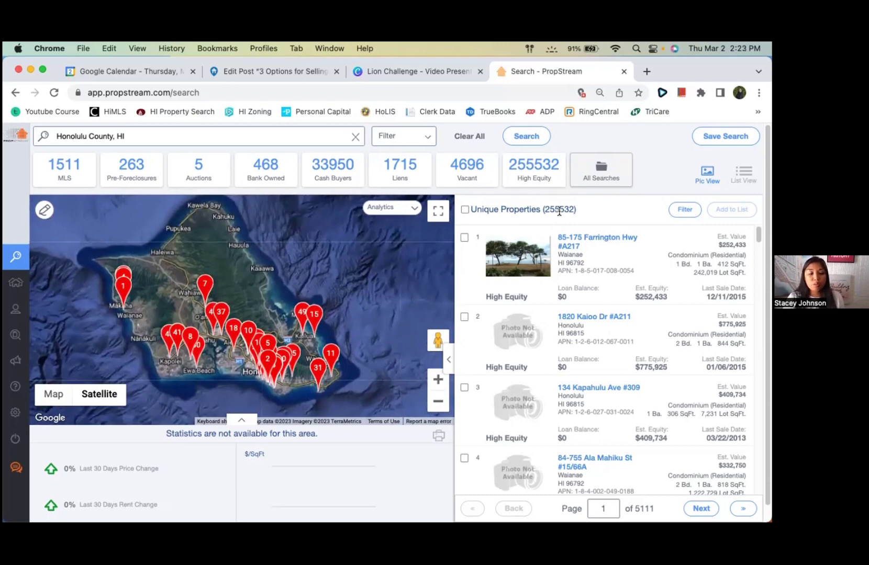
pyautogui.click(422, 136)
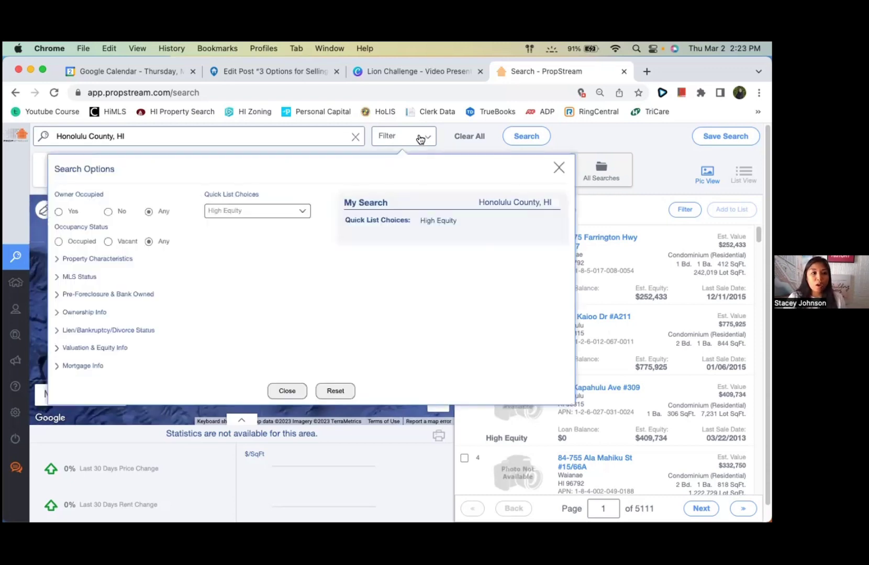
pyautogui.click(389, 137)
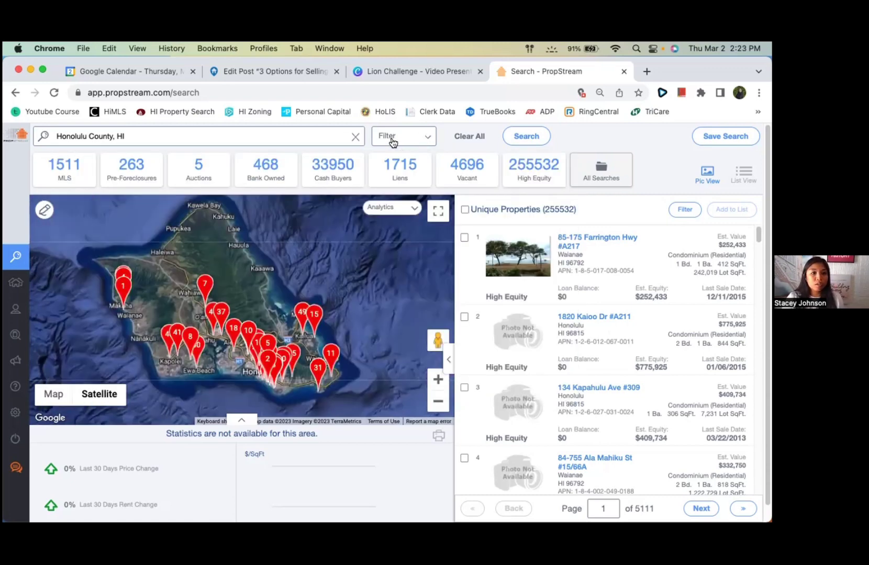
# Filter the high-equity results to properties that are not owner occupied and check the number of matching properties
pyautogui.click(389, 137)
pyautogui.scroll(-1, 304, 246)
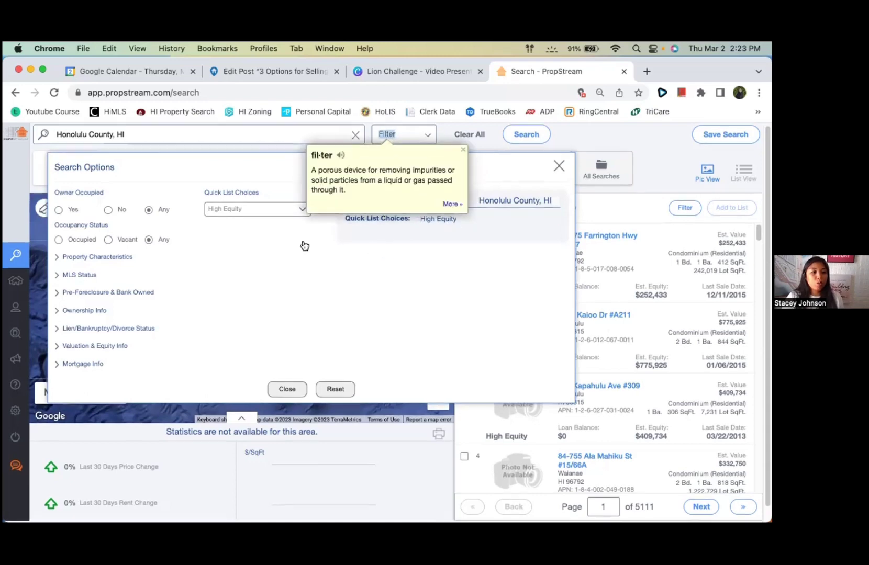
pyautogui.click(464, 151)
pyautogui.click(58, 257)
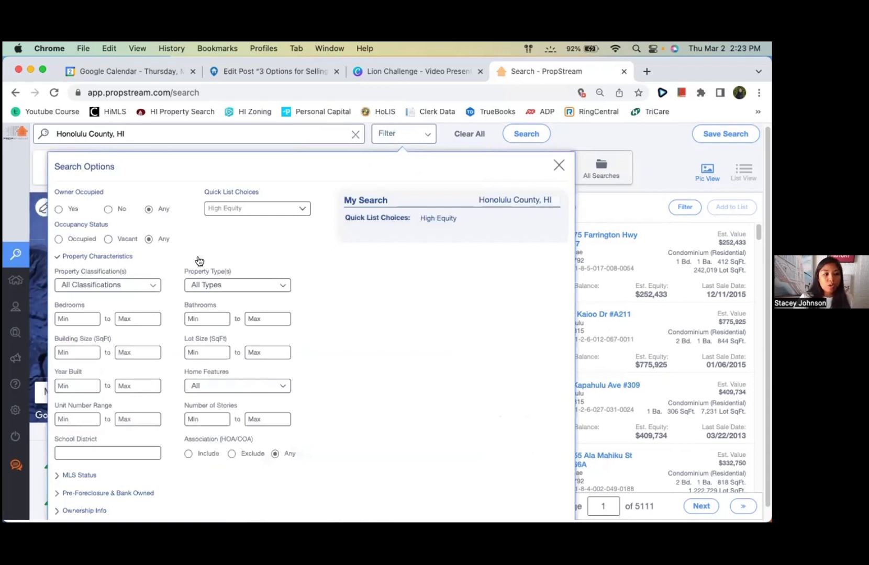
pyautogui.click(108, 209)
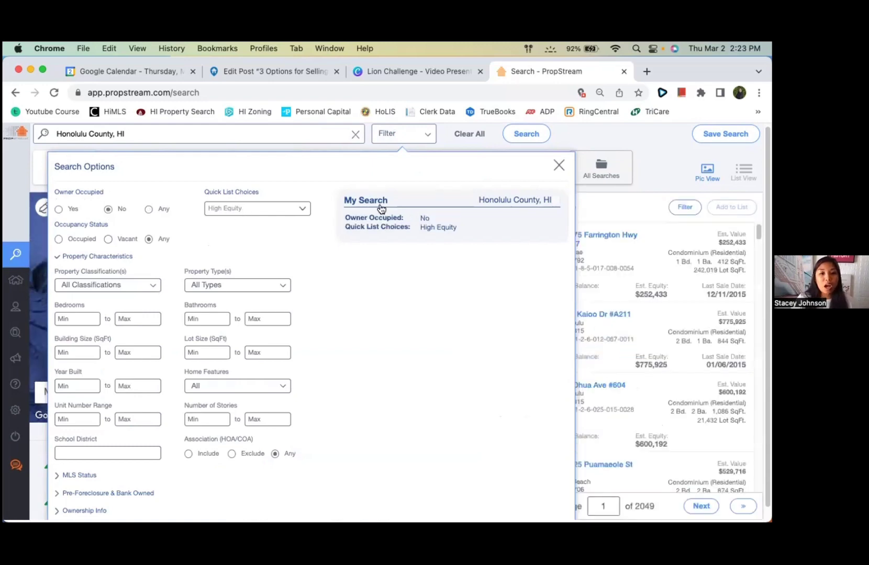
pyautogui.click(559, 165)
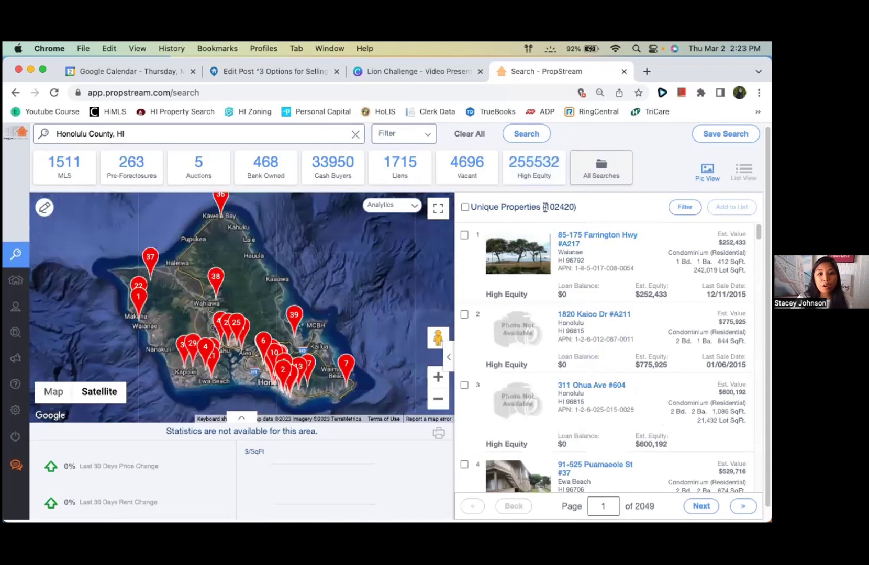
pyautogui.moveTo(545, 208); pyautogui.dragTo(574, 210)
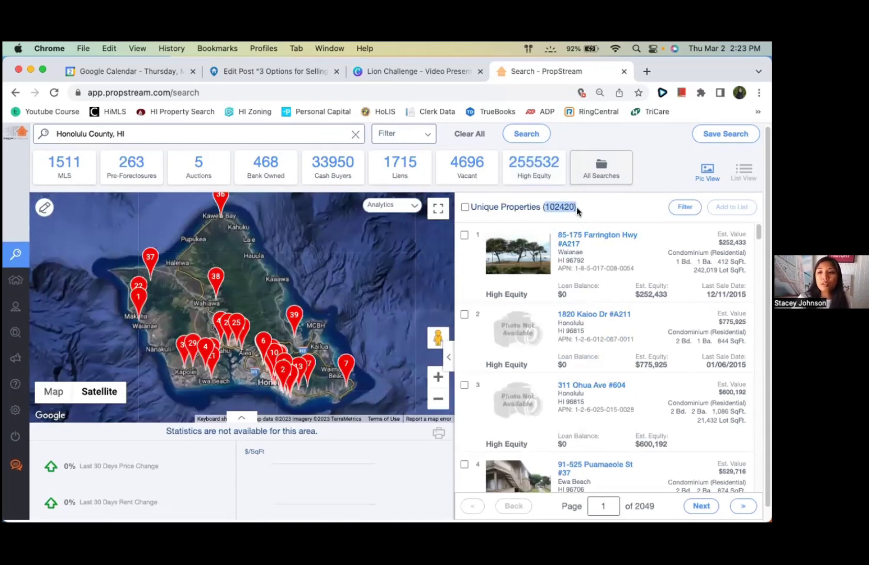
# Restrict the property type to Single Family under the property characteristics and check the number of matching properties
pyautogui.click(418, 138)
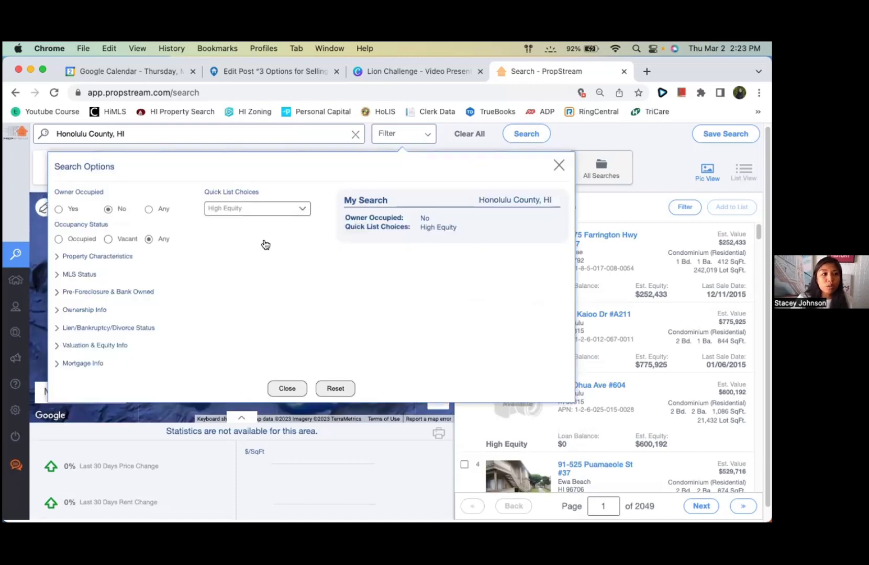
pyautogui.click(104, 256)
pyautogui.scroll(-1, 161, 268)
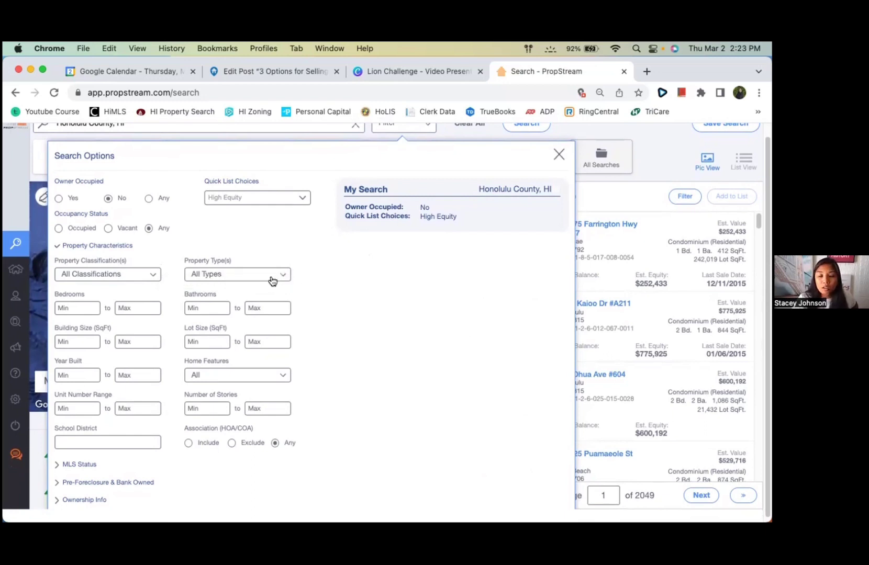
pyautogui.click(263, 282)
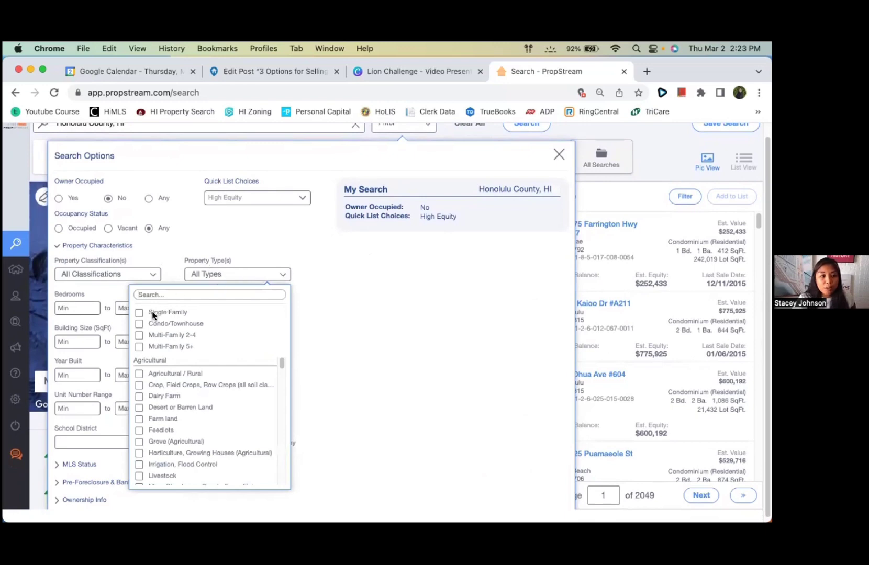
pyautogui.click(372, 317)
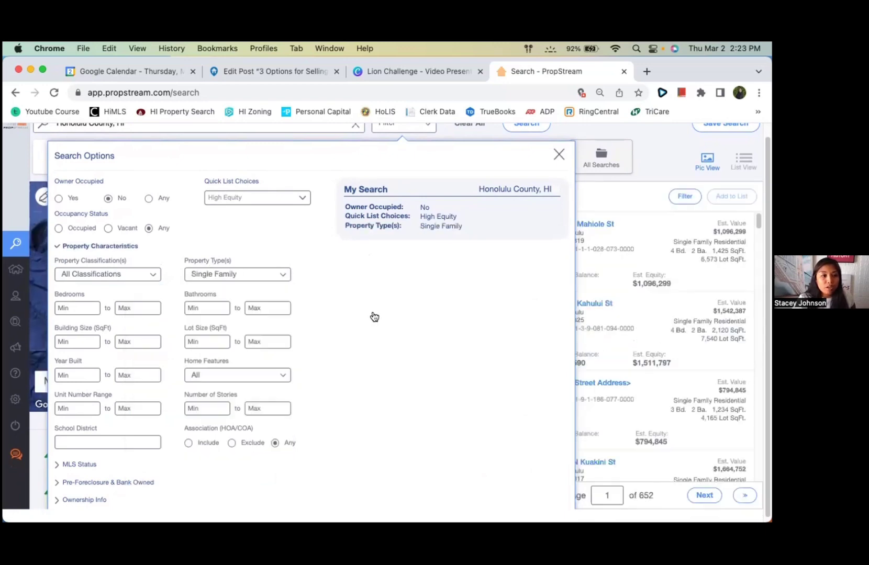
pyautogui.click(557, 156)
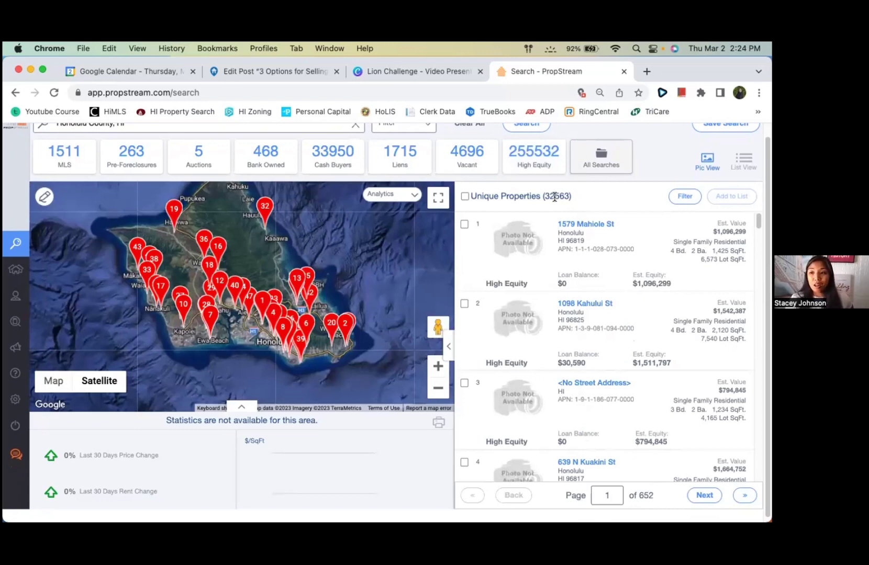
pyautogui.moveTo(543, 194); pyautogui.dragTo(567, 195)
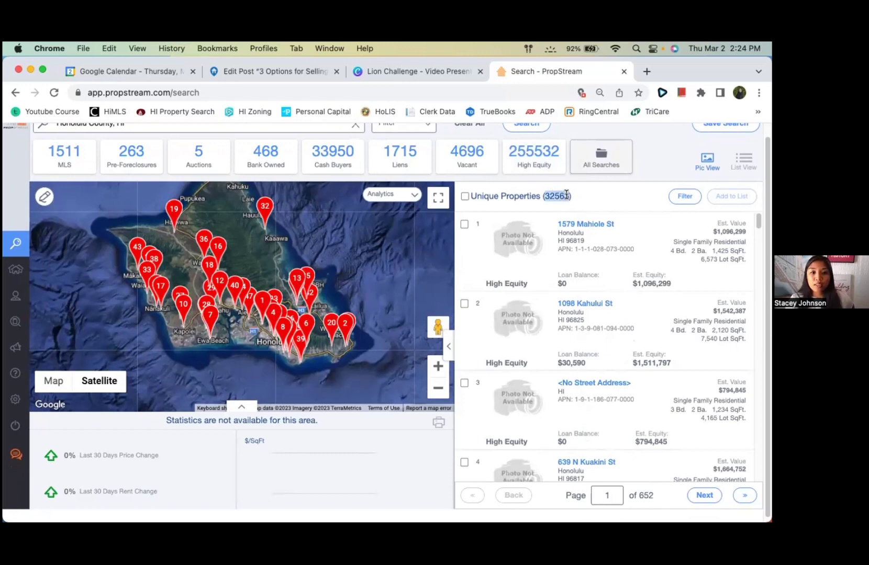
# Exclude listed homes by setting On Market to No in the MLS status filters
pyautogui.scroll(1, 521, 197)
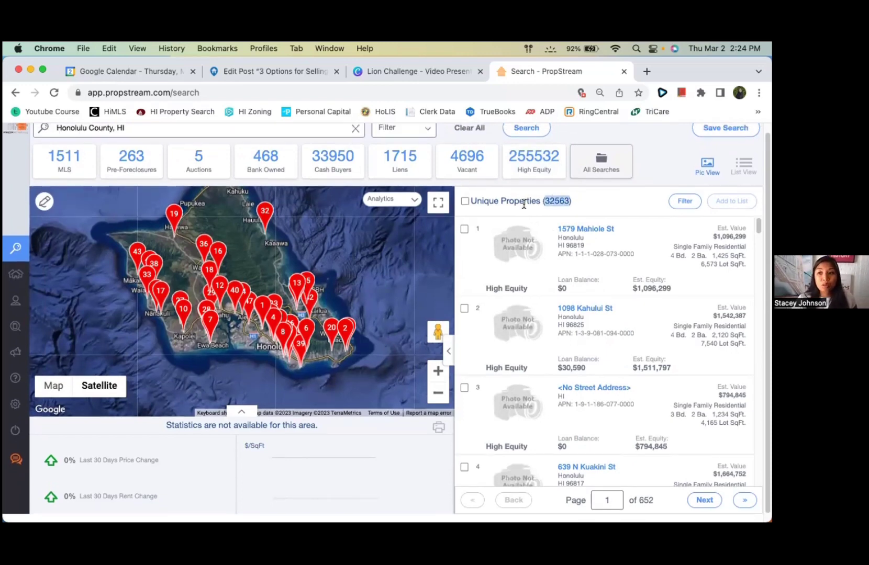
pyautogui.scroll(1, 426, 140)
pyautogui.click(426, 138)
pyautogui.click(161, 277)
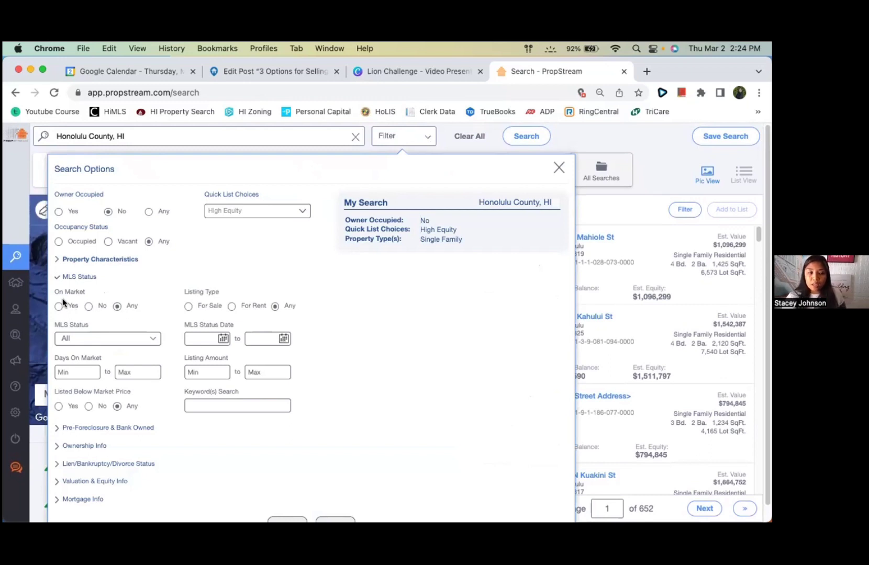
pyautogui.click(88, 306)
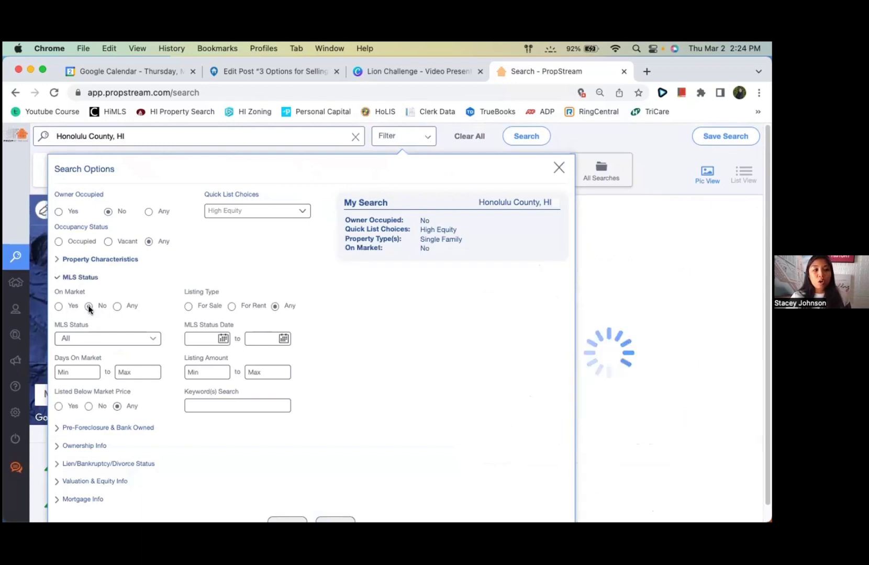
pyautogui.click(558, 168)
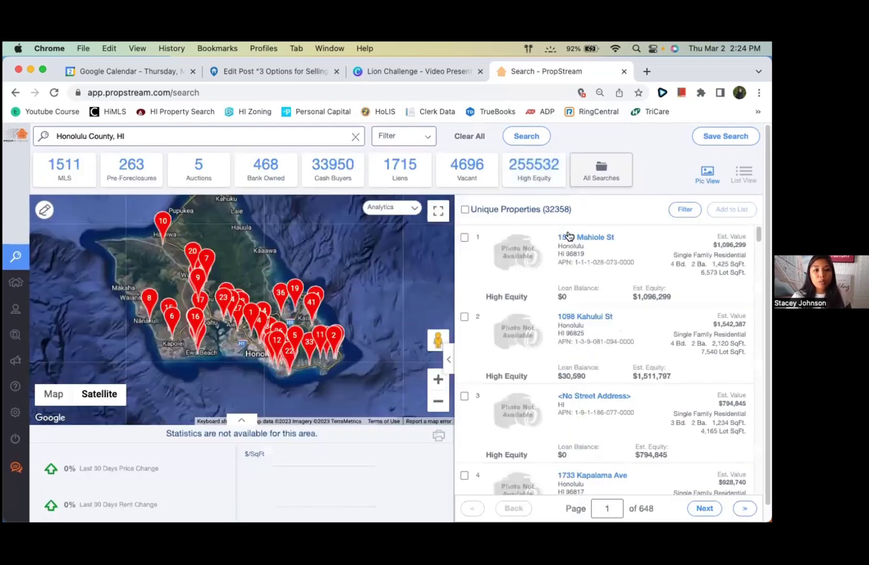
# Set the MLS Status filter to Never Listed and check the number of matching properties
pyautogui.click(424, 137)
pyautogui.click(74, 297)
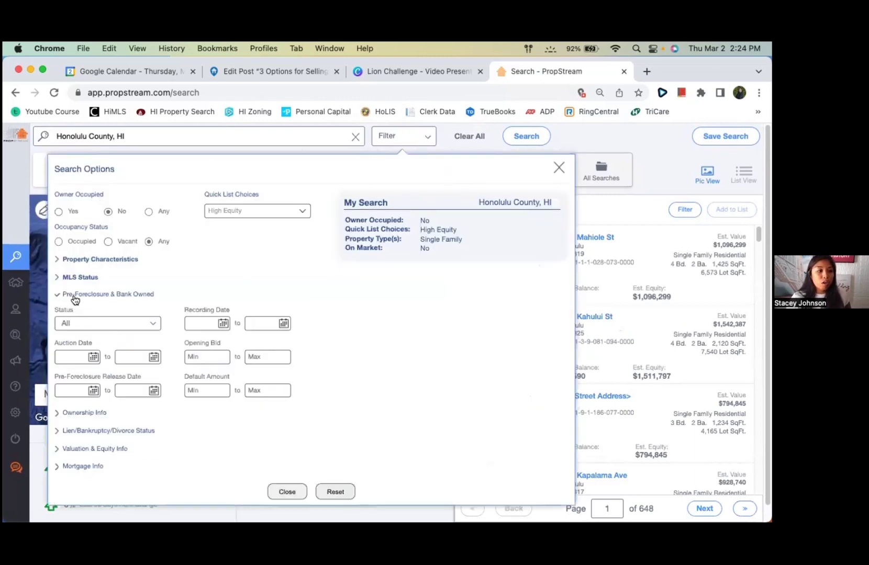
pyautogui.click(78, 277)
pyautogui.scroll(-1, 159, 292)
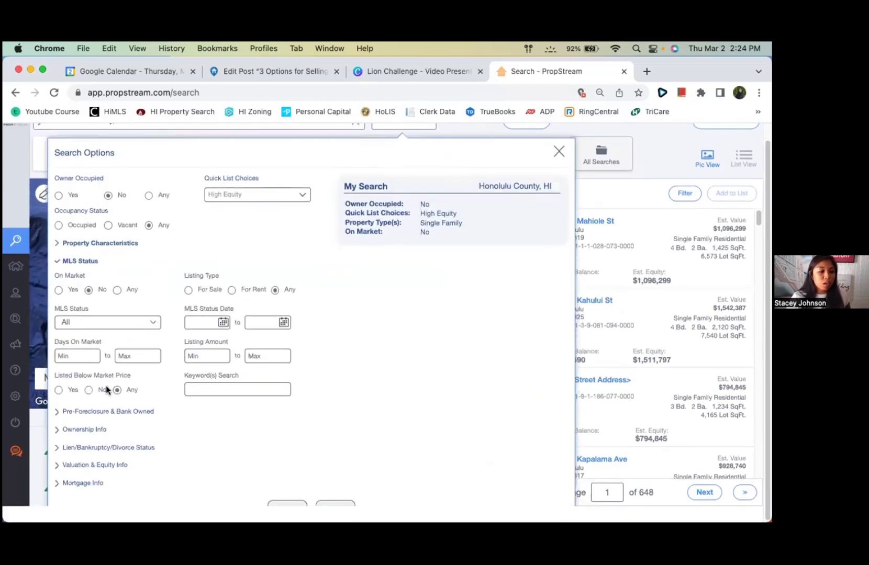
pyautogui.click(109, 322)
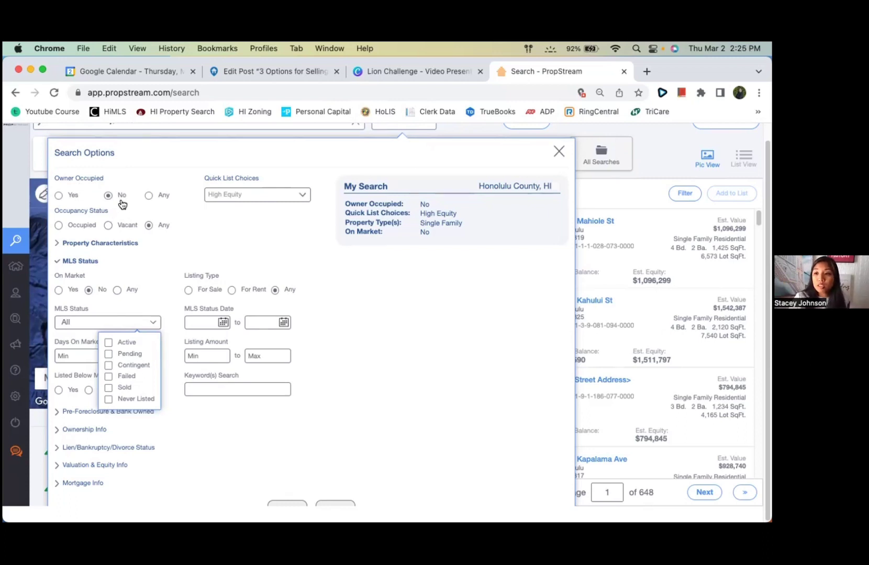
pyautogui.click(110, 399)
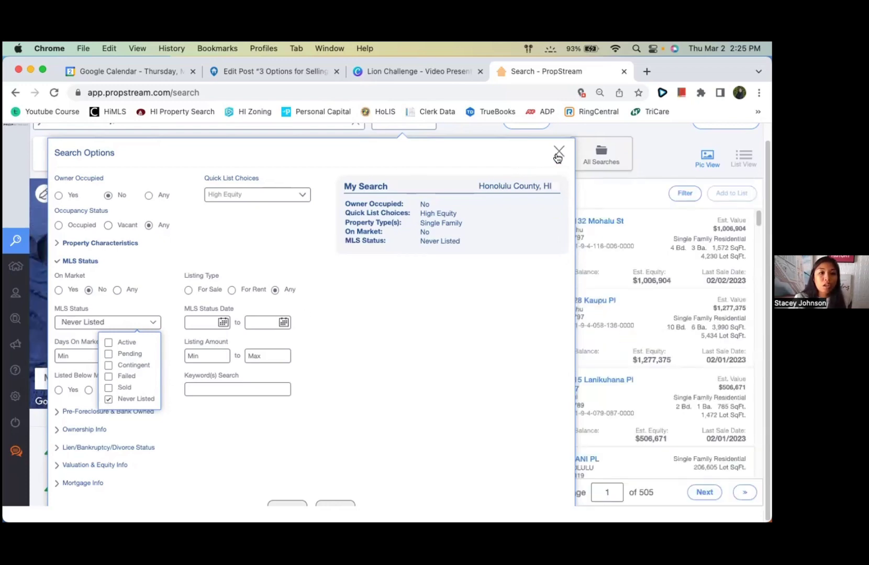
pyautogui.click(558, 151)
pyautogui.moveTo(543, 193); pyautogui.dragTo(586, 193)
pyautogui.click(584, 191)
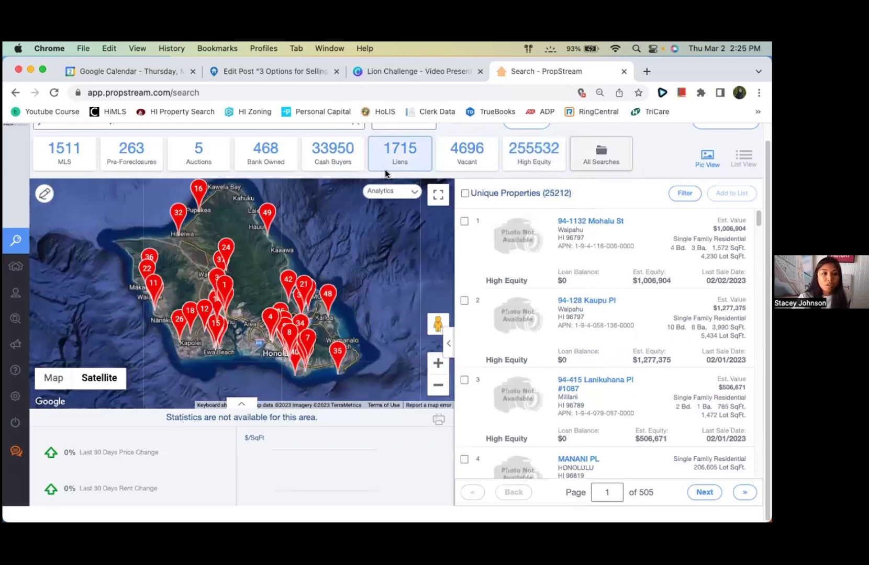
# Limit the search to the Individual owner type under the ownership information filters and select all the resulting properties
pyautogui.scroll(1, 408, 150)
pyautogui.click(408, 140)
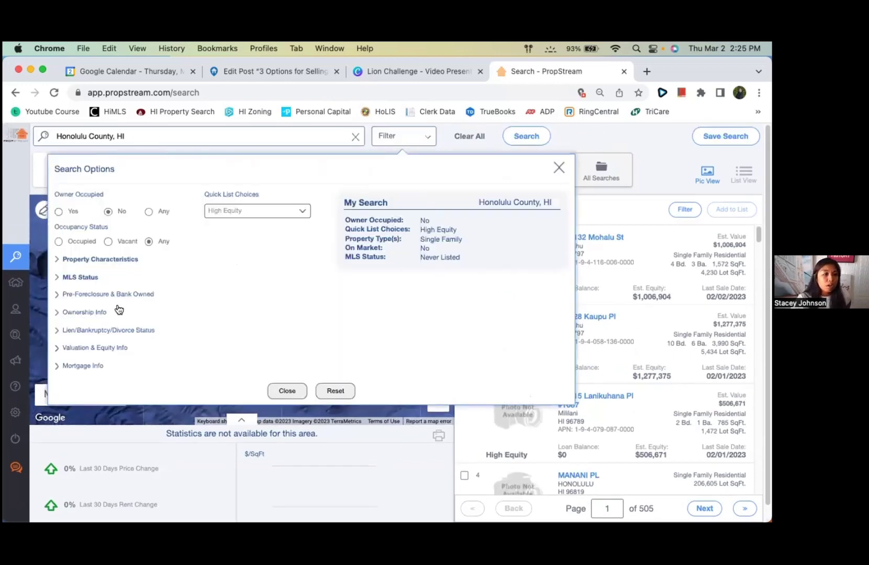
pyautogui.click(65, 312)
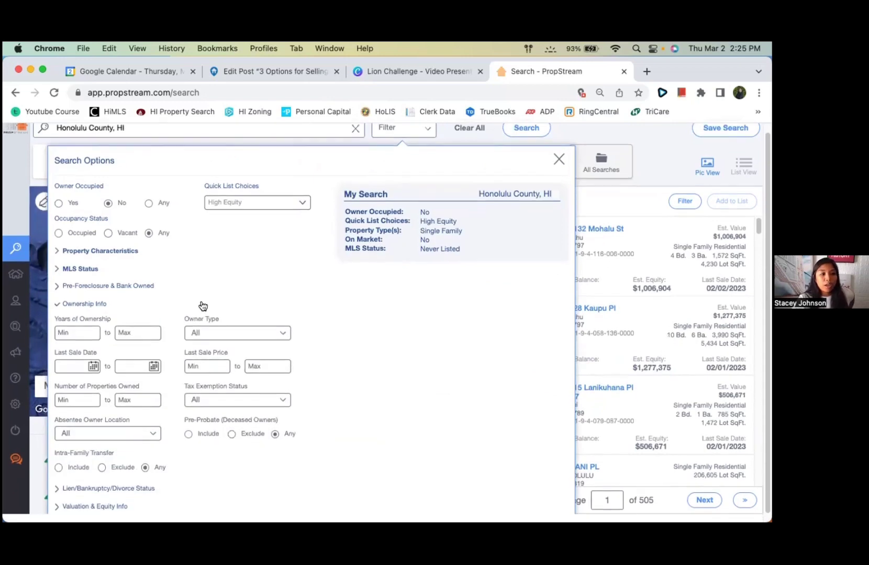
pyautogui.scroll(-1, 116, 326)
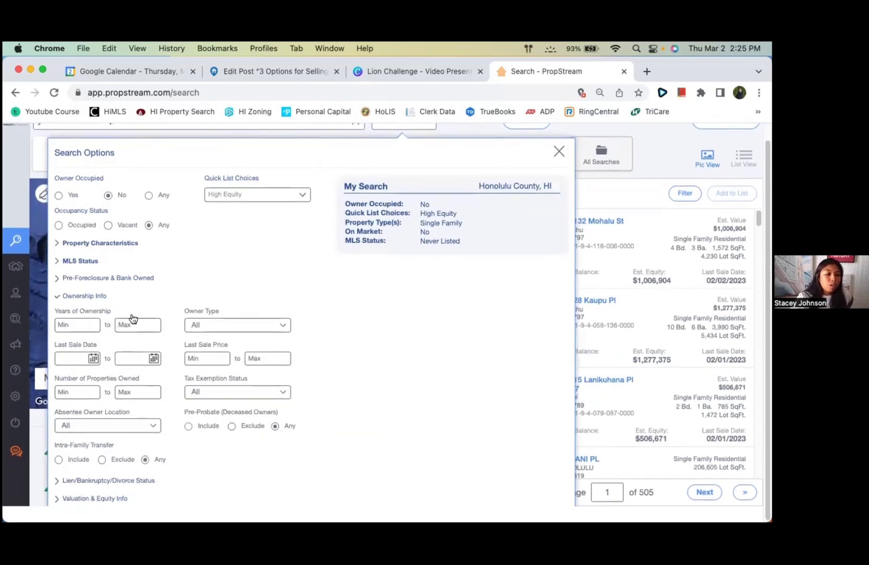
pyautogui.click(219, 327)
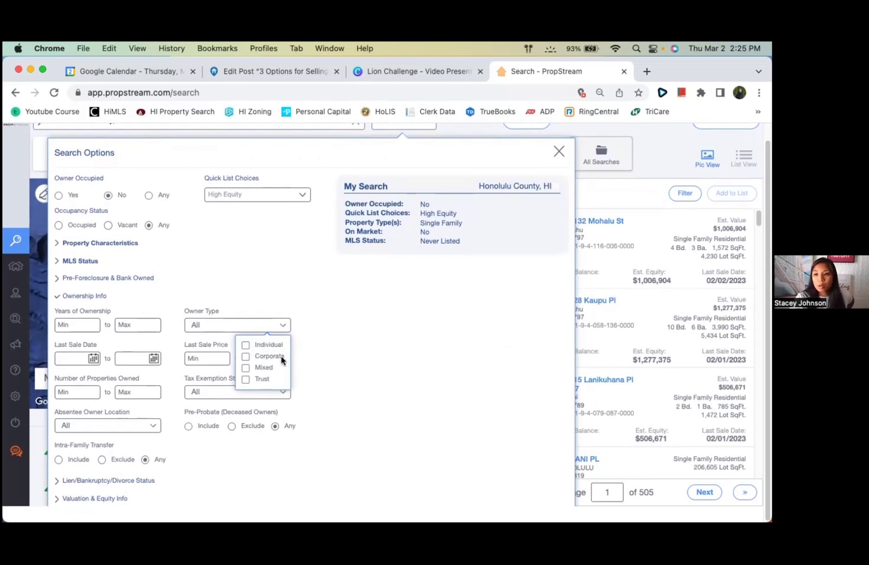
pyautogui.click(246, 346)
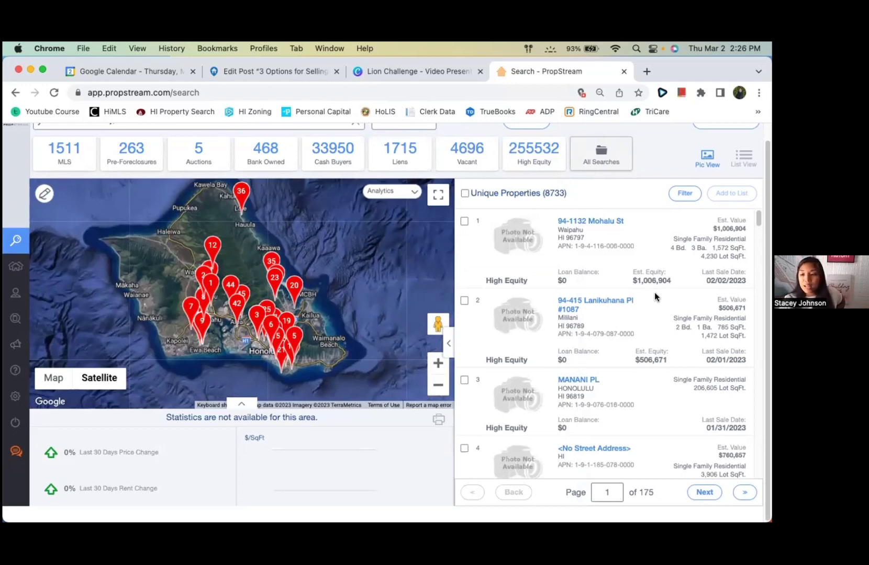
pyautogui.scroll(1, 472, 252)
pyautogui.click(464, 209)
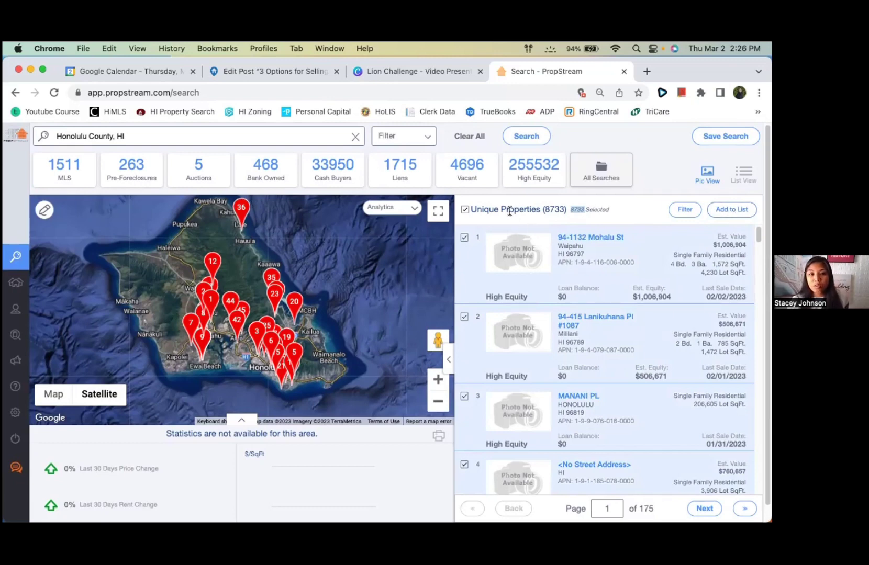
# Go to the saved properties and open the marketing list named LIEN LIST
pyautogui.moveTo(15, 307)
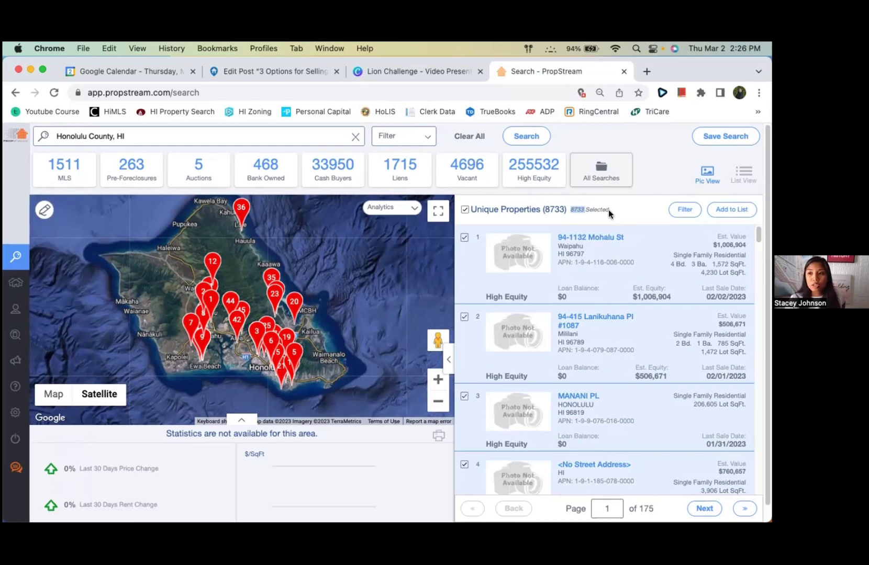
pyautogui.moveTo(11, 348)
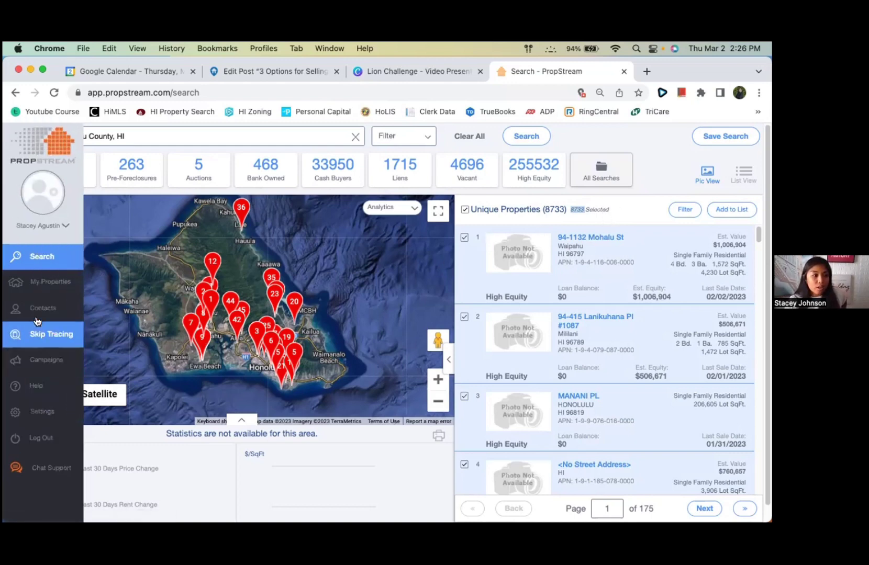
pyautogui.click(40, 282)
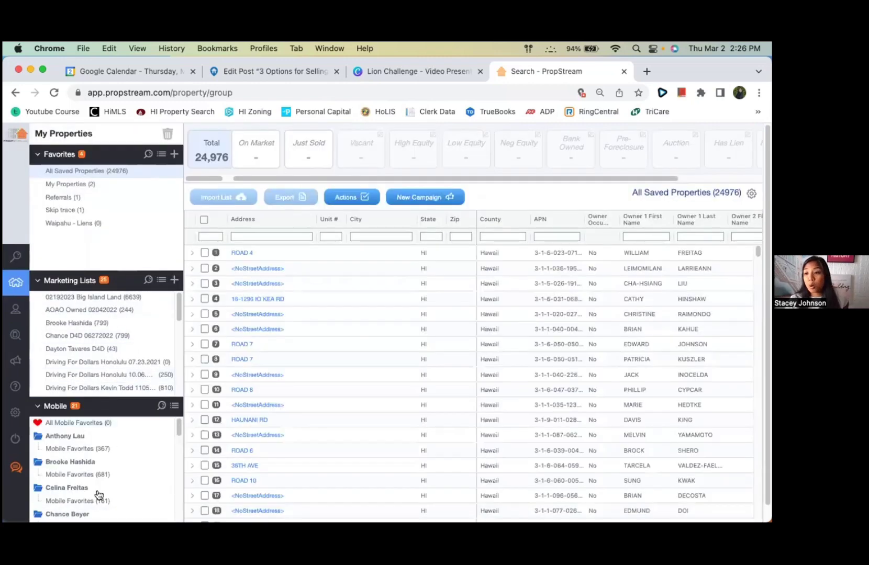
pyautogui.scroll(-5, 121, 343)
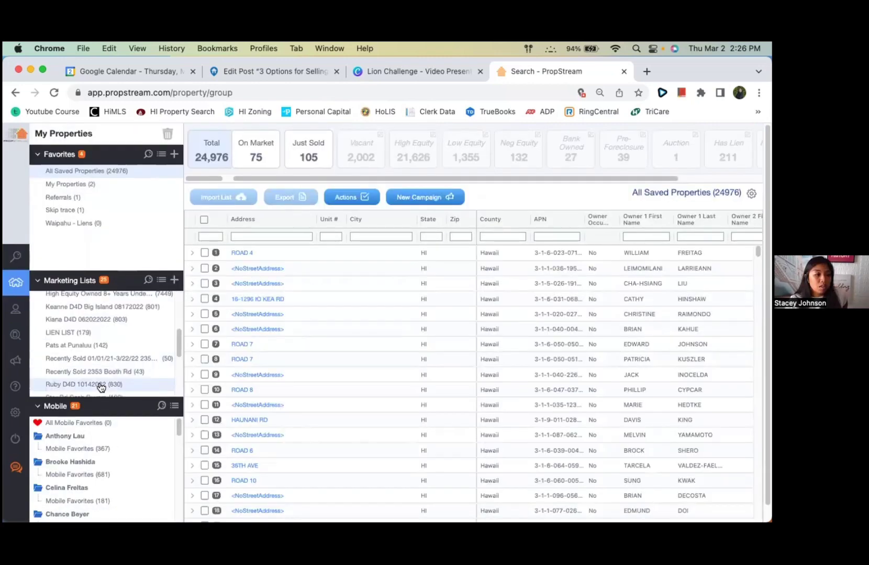
pyautogui.click(109, 335)
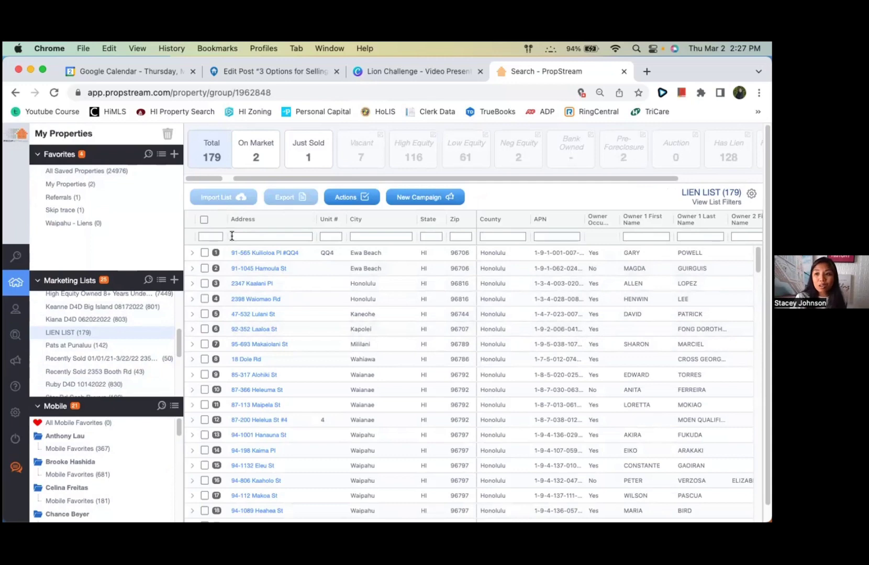
# Select every property in LIEN LIST and start exporting them, checking the Downloads save location before cancelling the file save
pyautogui.click(204, 220)
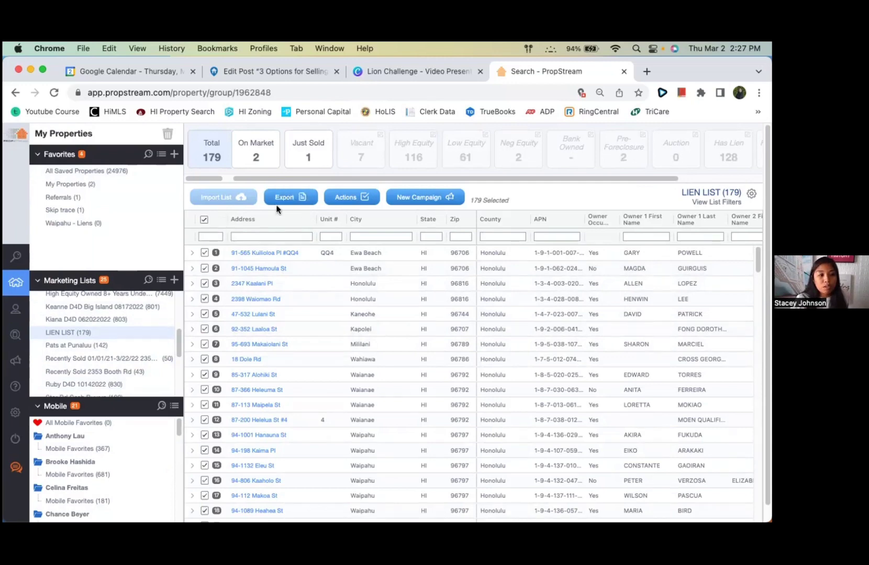
pyautogui.click(287, 198)
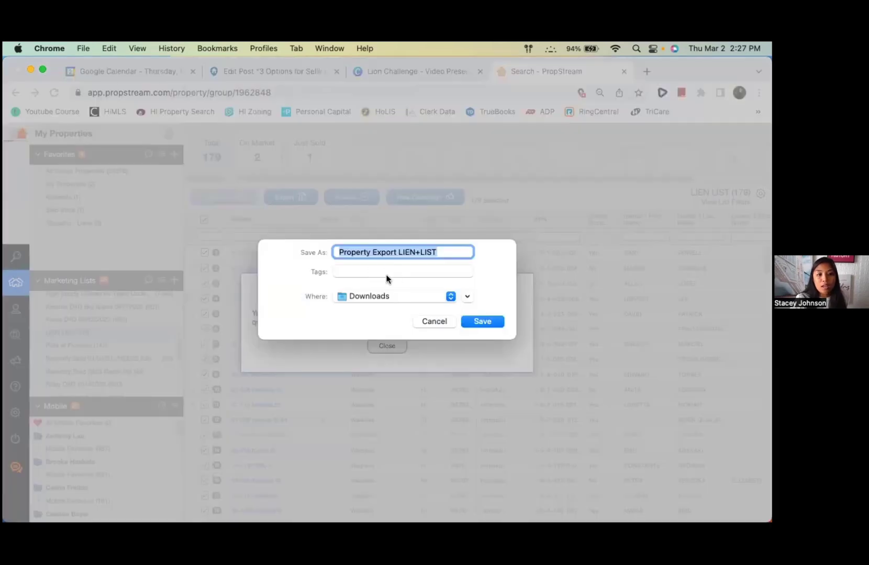
pyautogui.click(465, 297)
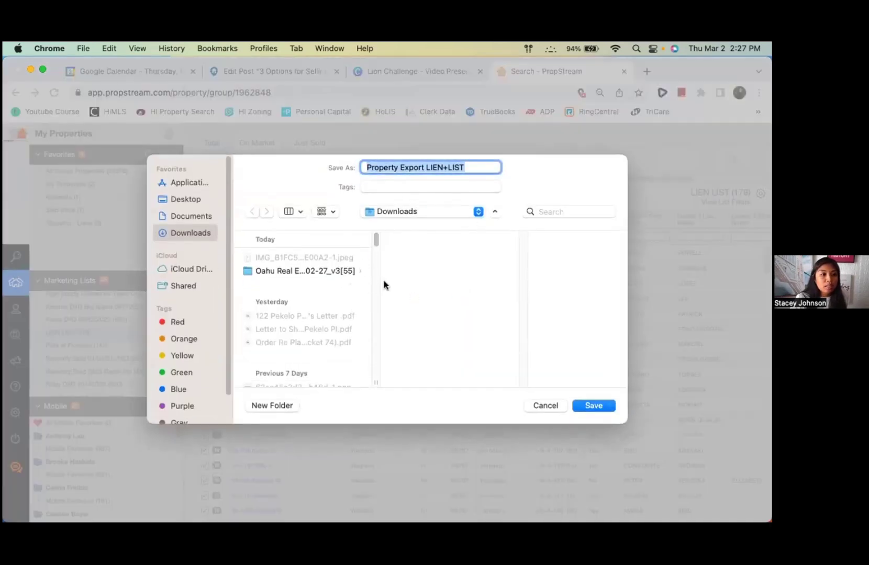
pyautogui.scroll(3, 343, 351)
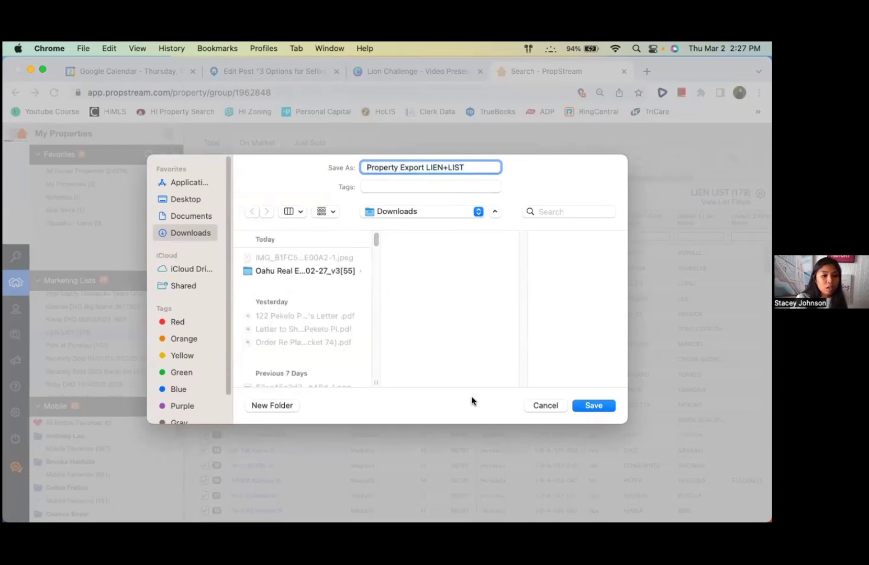
pyautogui.click(546, 406)
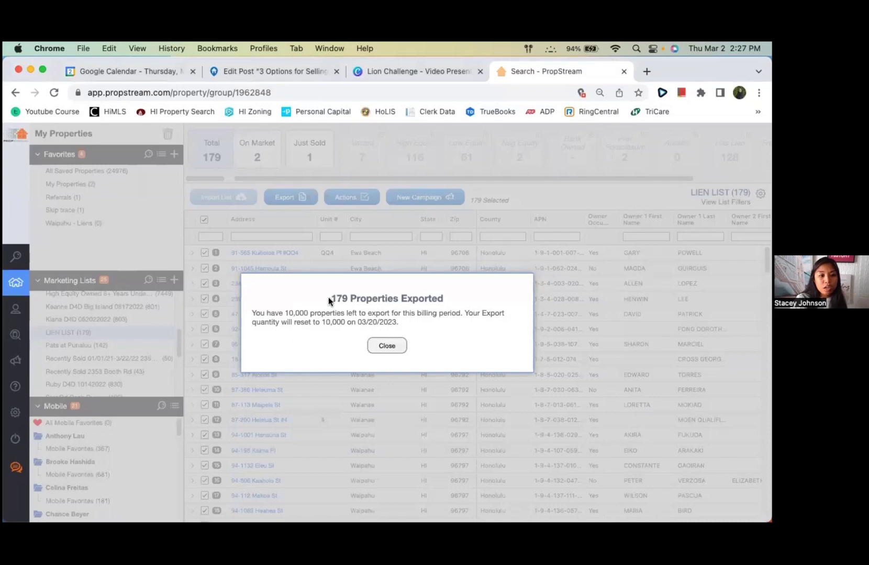
# Read the export summary and the remaining export allowance for the billing period, and close the message
pyautogui.moveTo(328, 298); pyautogui.dragTo(451, 294)
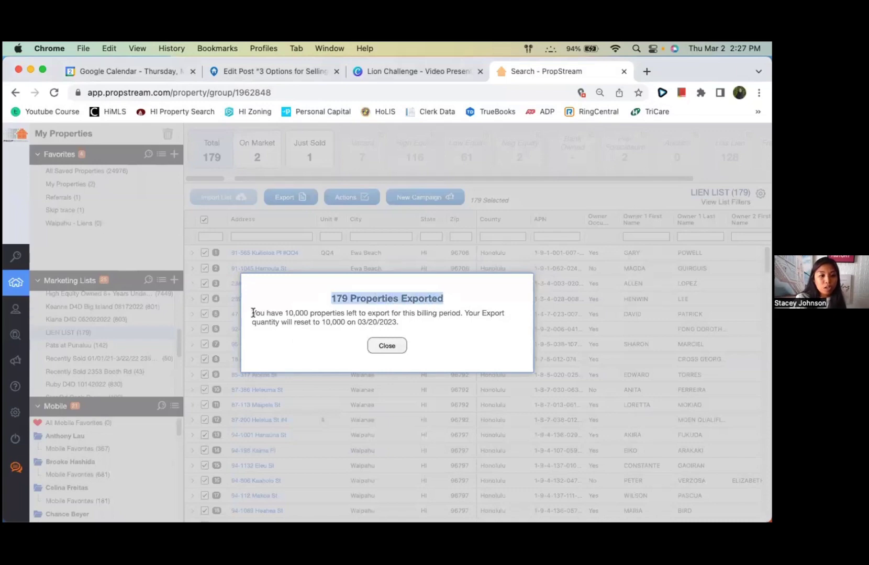
pyautogui.moveTo(253, 313); pyautogui.dragTo(404, 317)
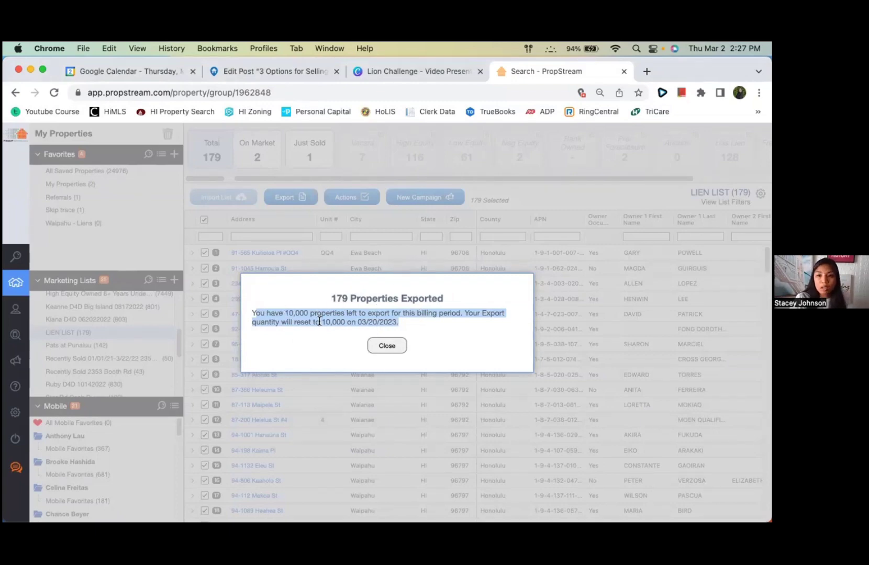
pyautogui.click(397, 345)
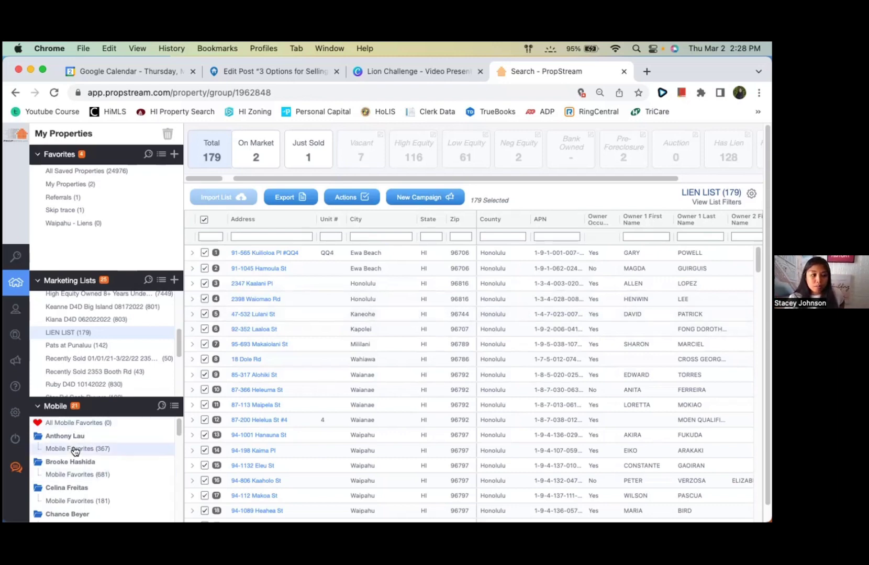
# Open the Mobile Favorites list in the account owner's mobile folder and select all of its properties
pyautogui.scroll(-10, 85, 458)
pyautogui.click(76, 516)
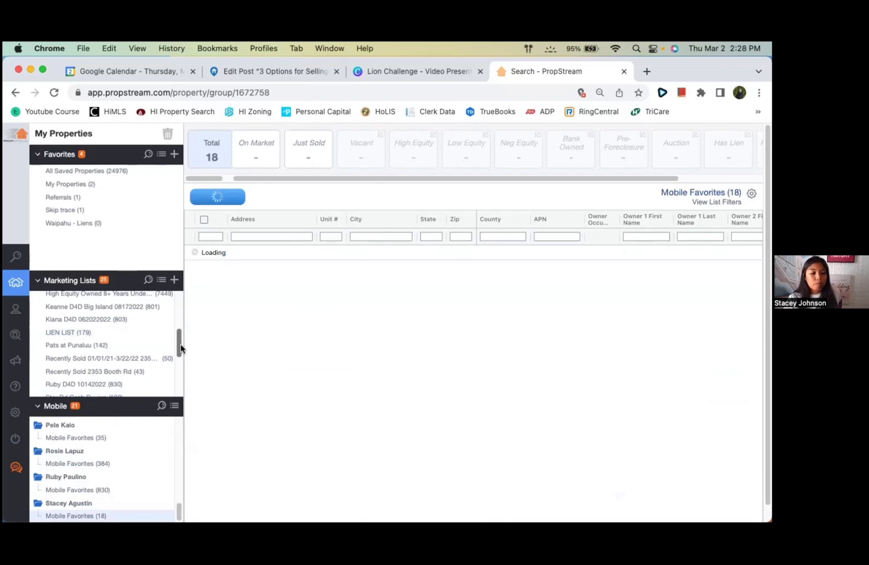
pyautogui.click(204, 219)
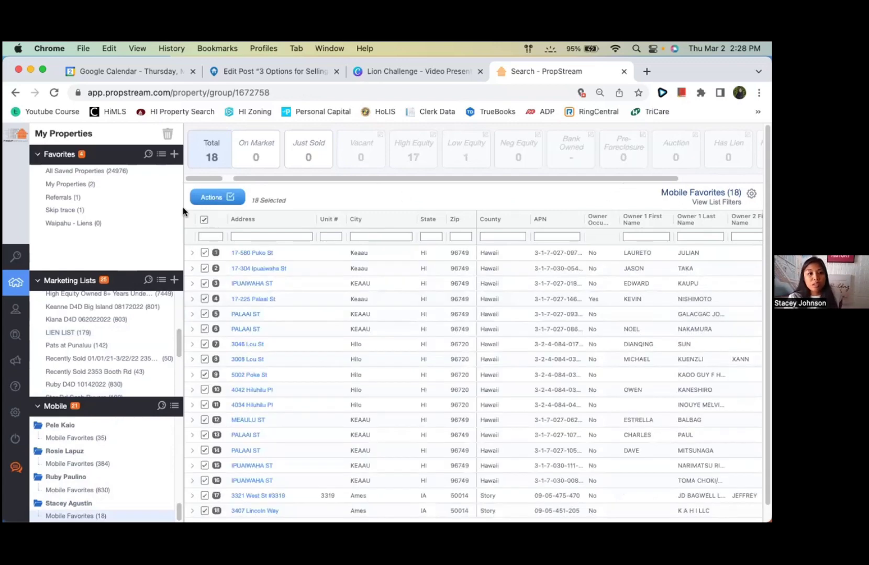